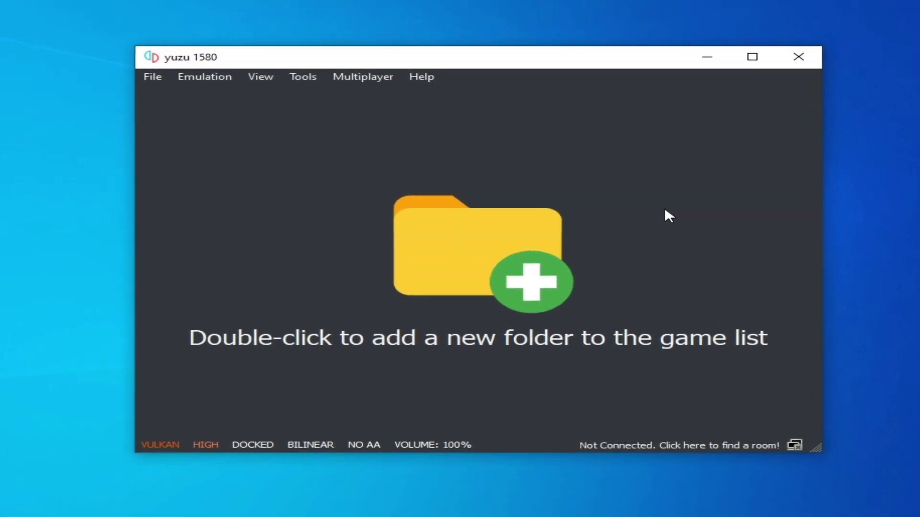
Try loading New Super Mario Bros. U Deluxe in yuzu and dismiss the ROM loading error
click(126, 74)
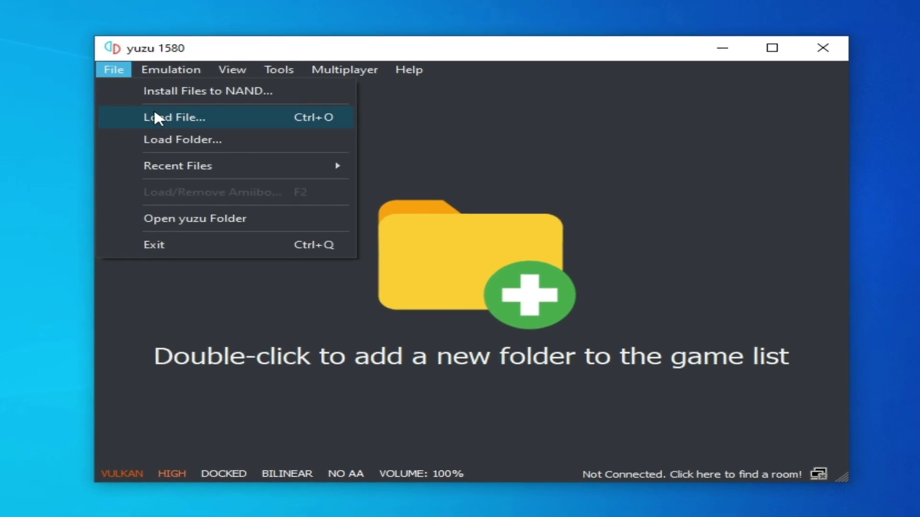
click(156, 118)
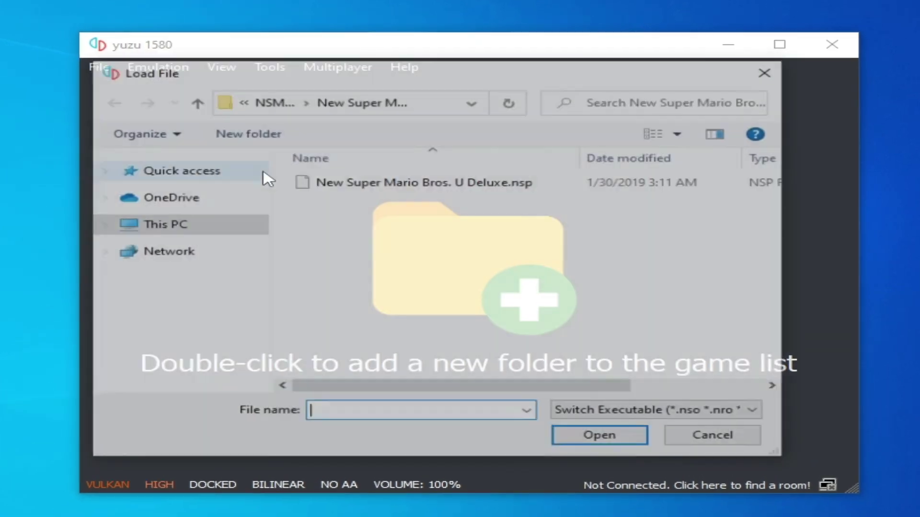
double_click(322, 187)
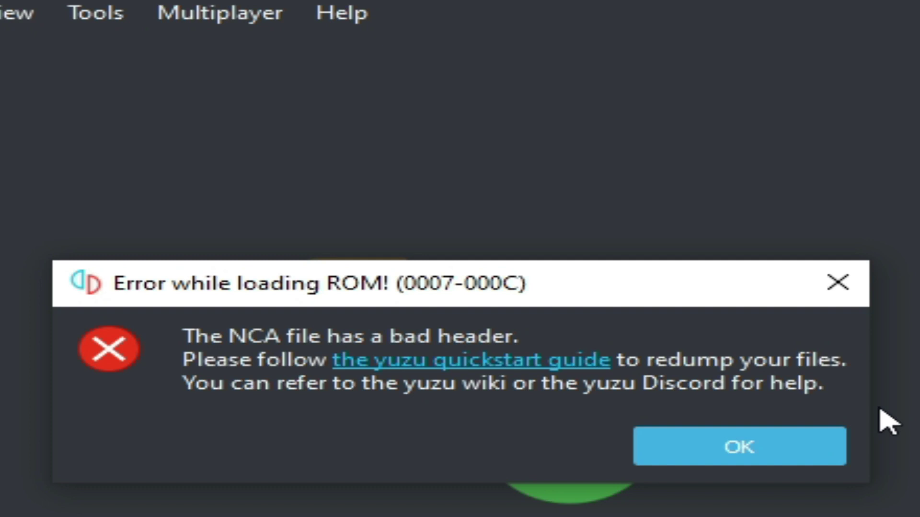
click(834, 446)
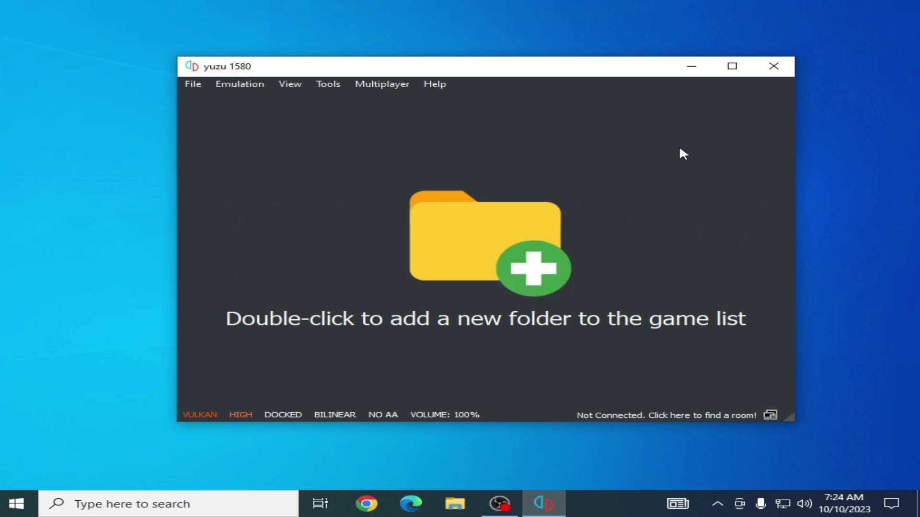
Close yuzu and open the %temp% folder through Windows Search
click(766, 77)
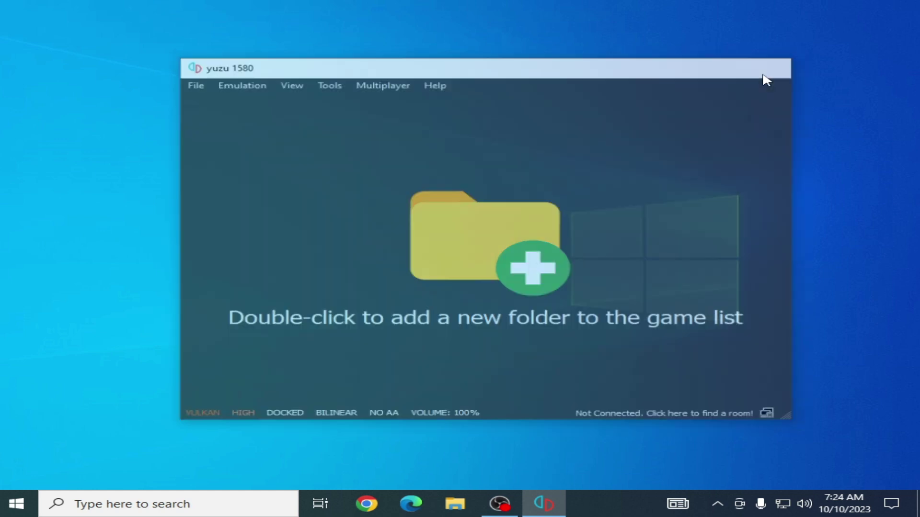
click(186, 500)
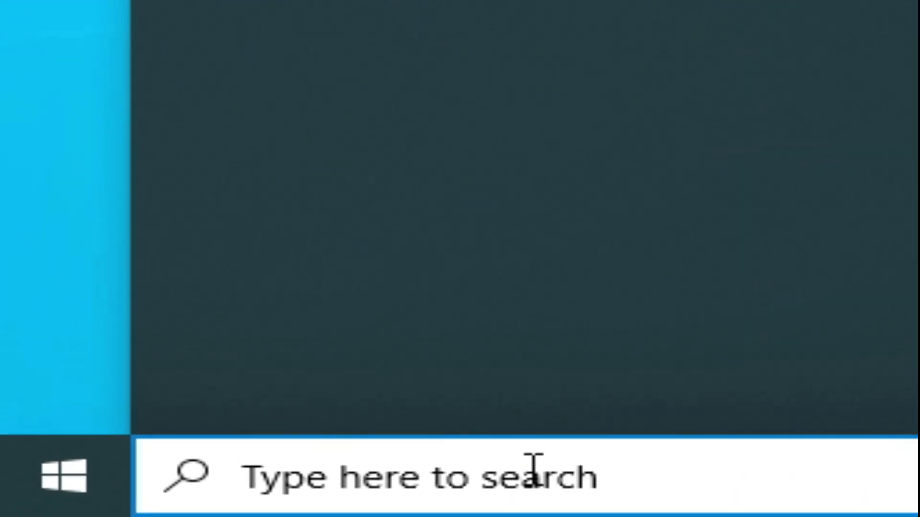
text(%temp)
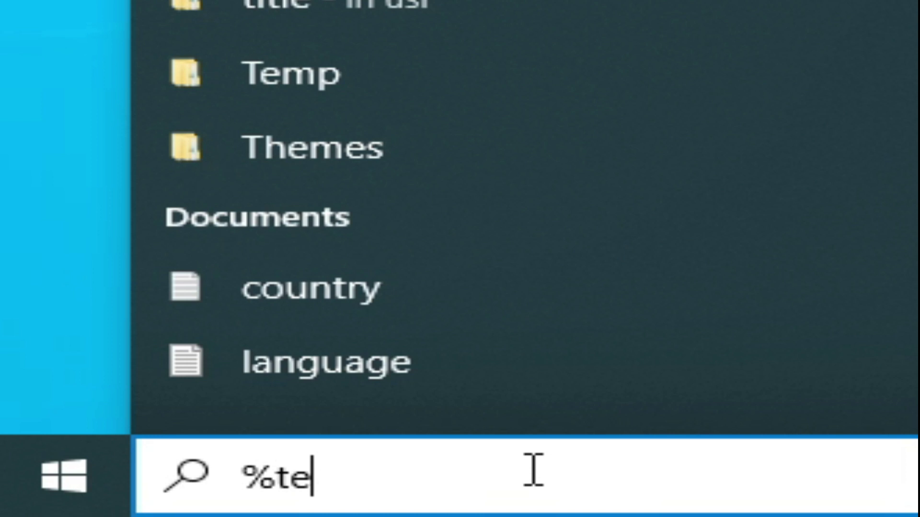
text(%)
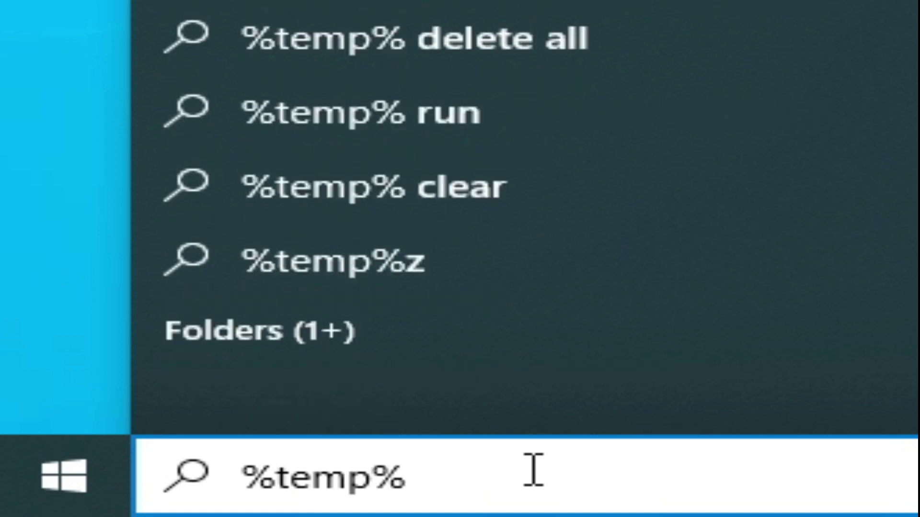
key(Return)
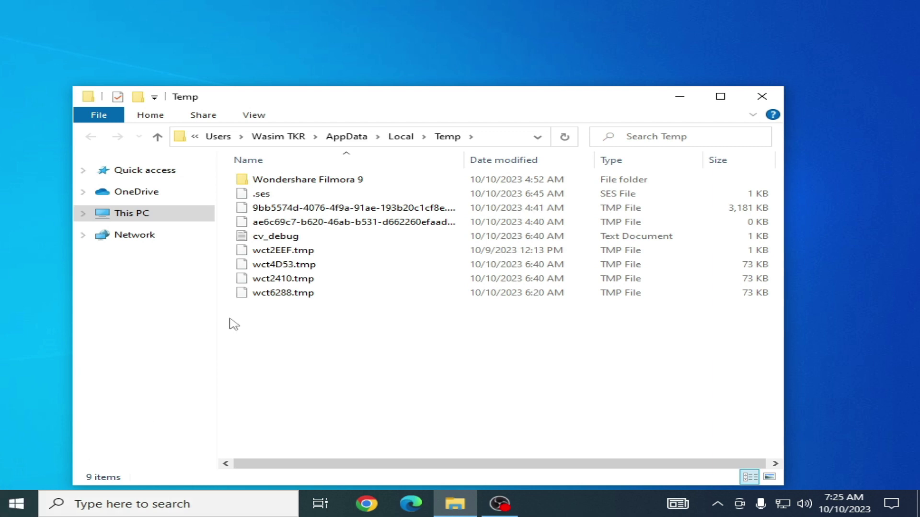
Delete all Temp folder items, skipping the two files in use, then close the window
drag(233, 324, 286, 181)
right_click(286, 180)
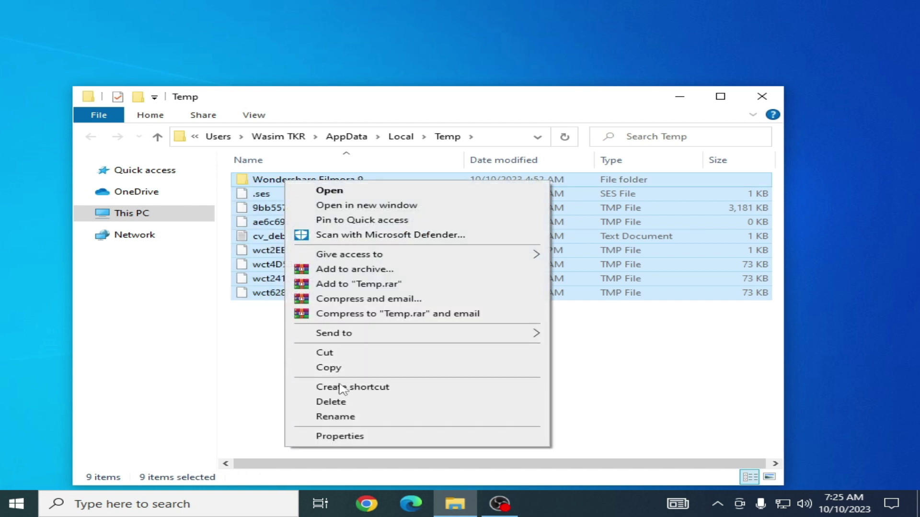
click(320, 401)
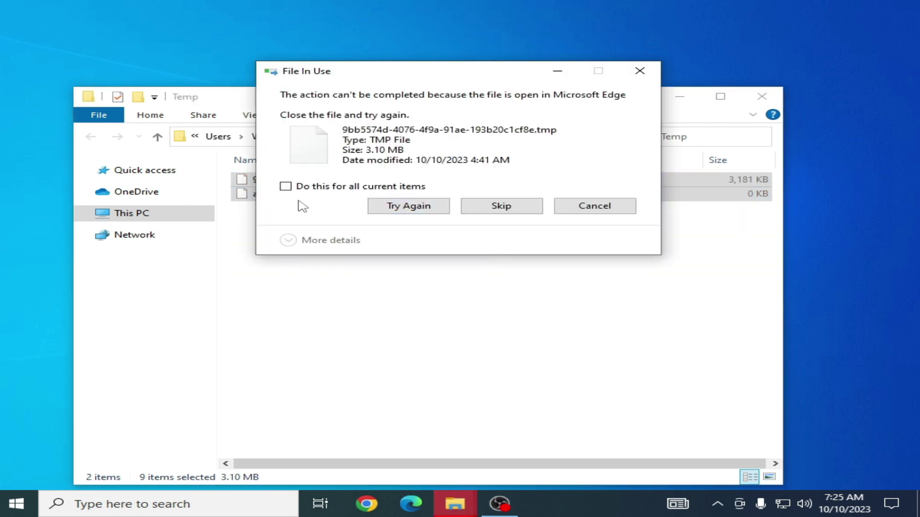
click(286, 187)
click(399, 213)
click(485, 208)
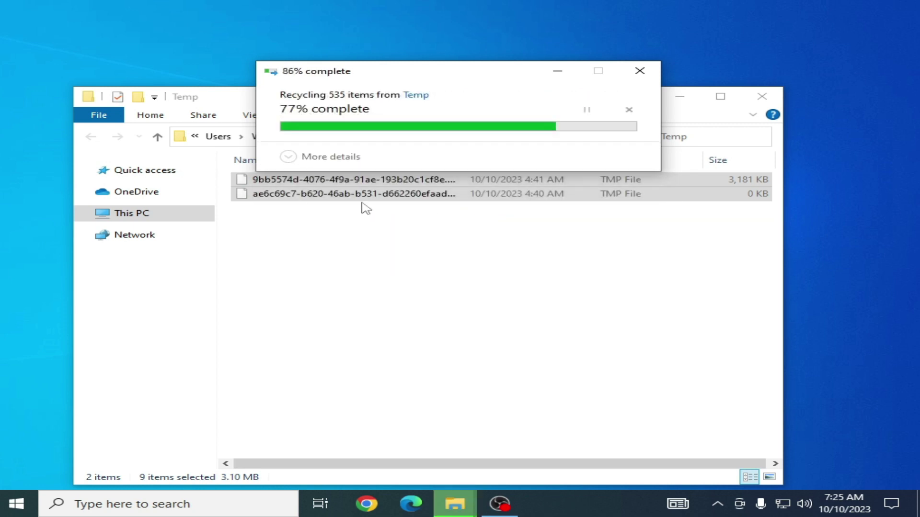
click(287, 189)
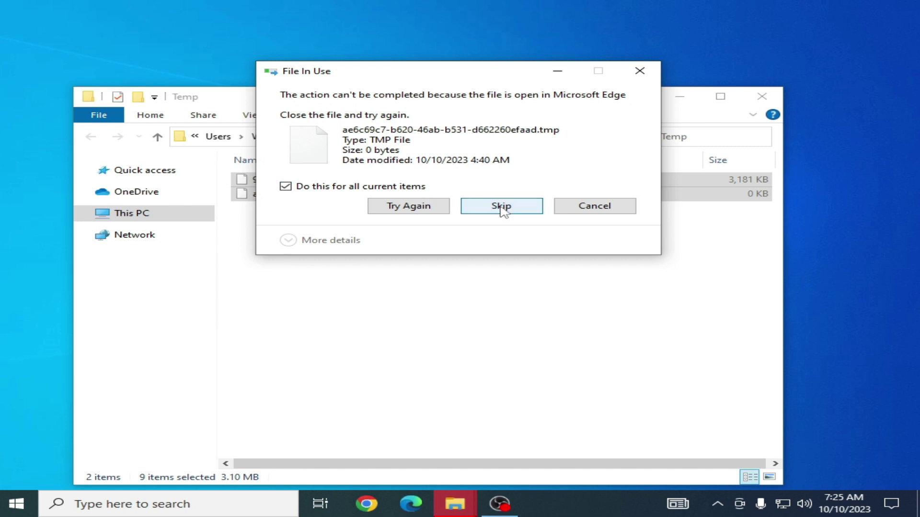
click(501, 207)
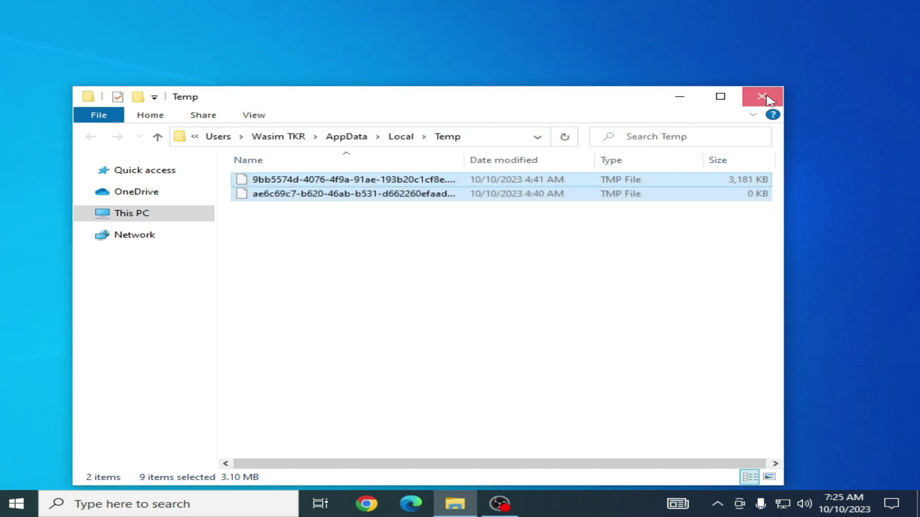
click(761, 96)
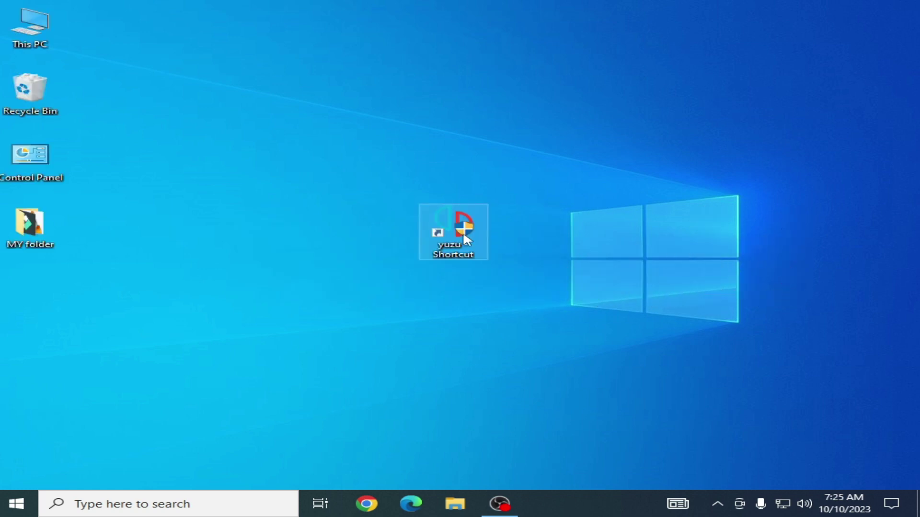
Enable 'Run this program as an administrator' in the yuzu shortcut's Compatibility properties and apply it
mouse_move(465, 238)
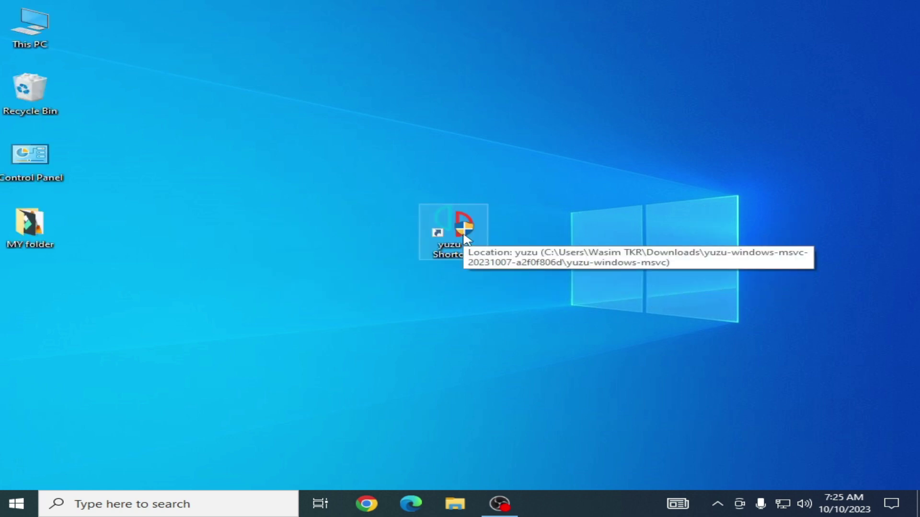
right_click(441, 226)
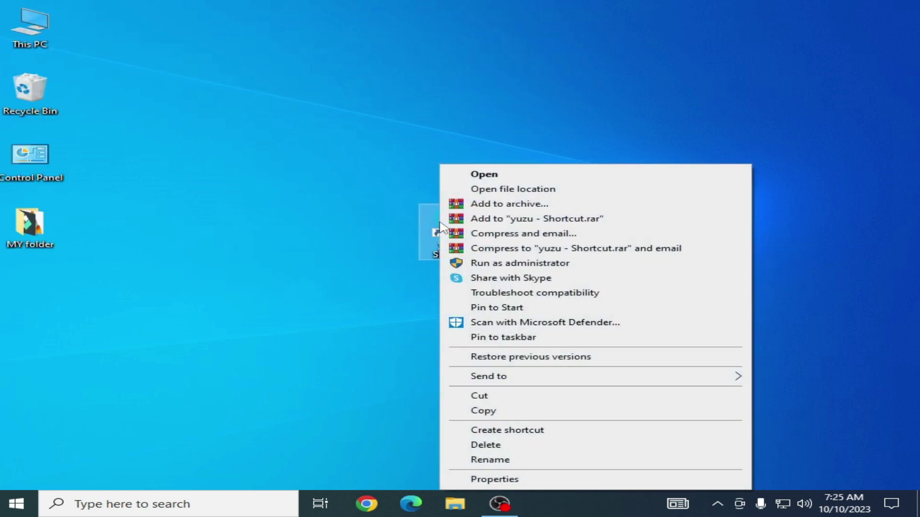
click(495, 479)
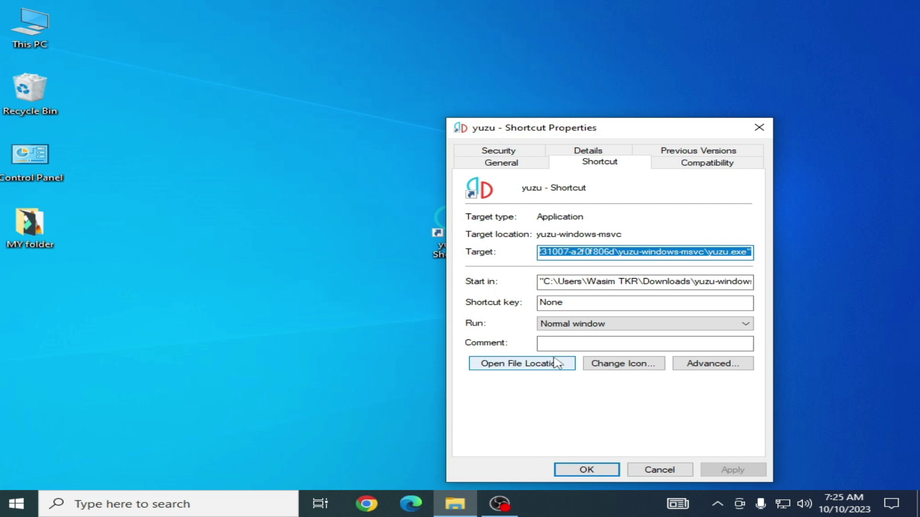
click(682, 163)
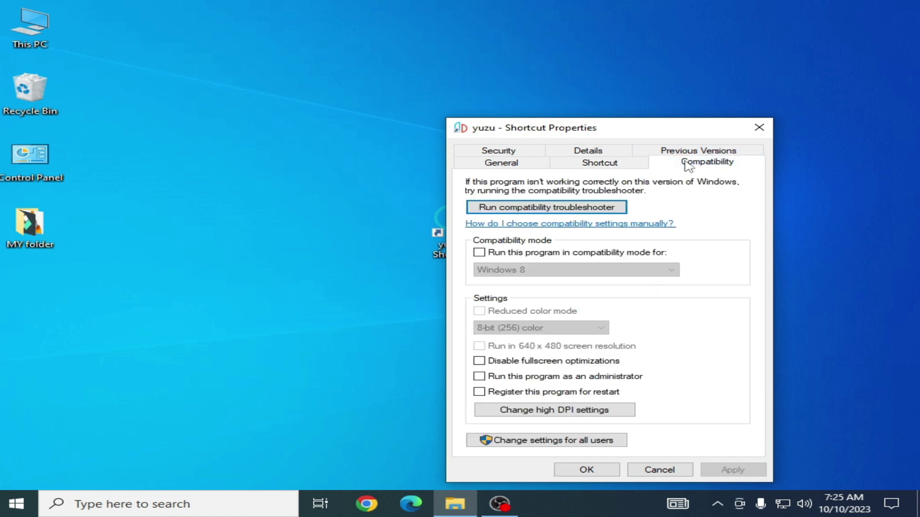
click(479, 377)
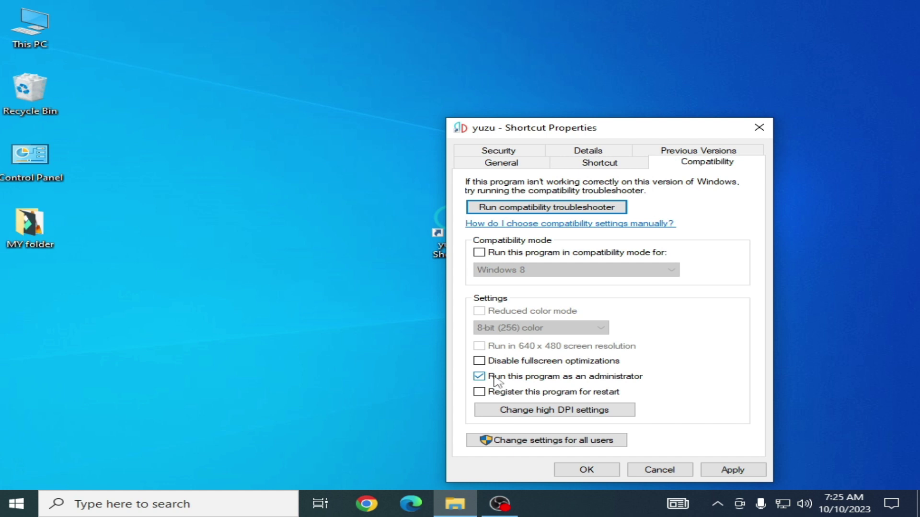
click(725, 471)
click(587, 470)
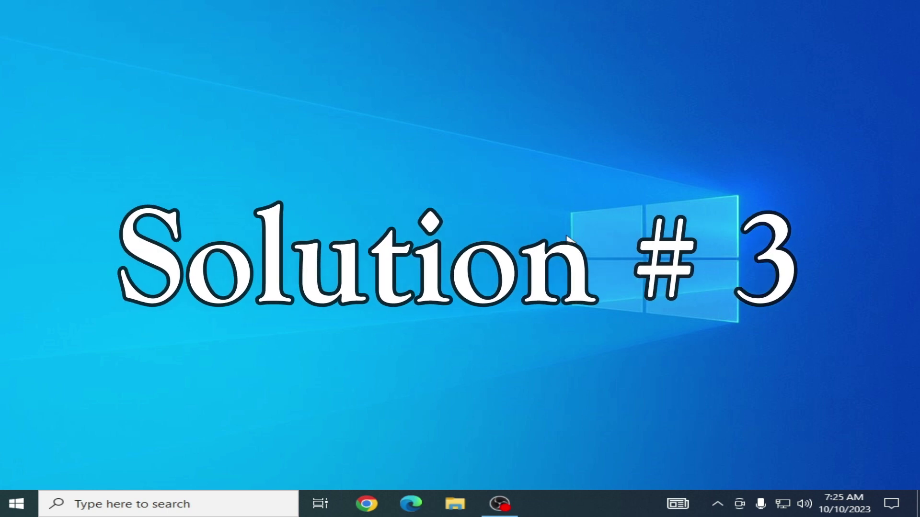
Go from This PC through Local Disk (C:) and Users into the current user's profile folder
right_click(28, 28)
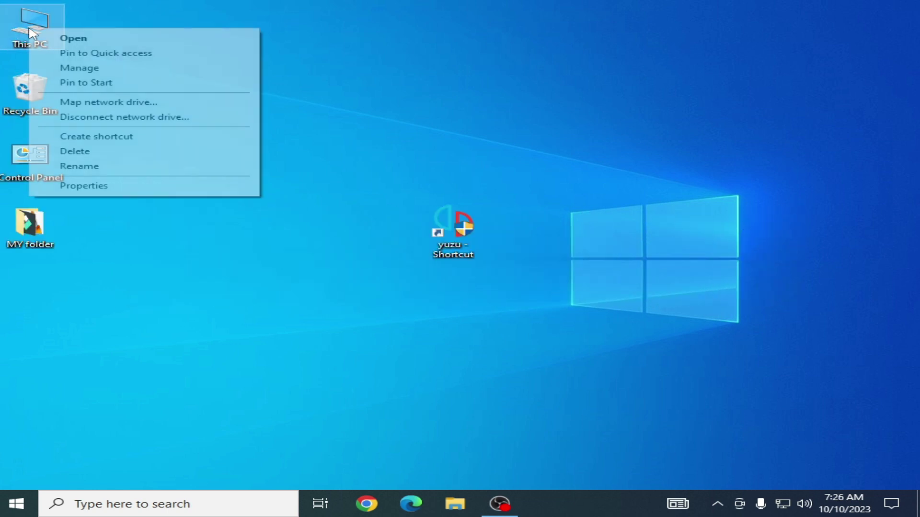
click(57, 35)
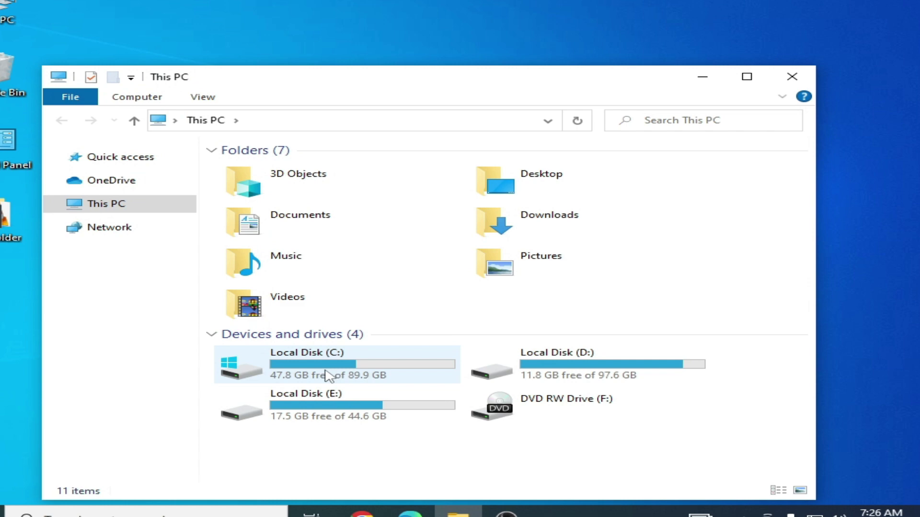
double_click(324, 367)
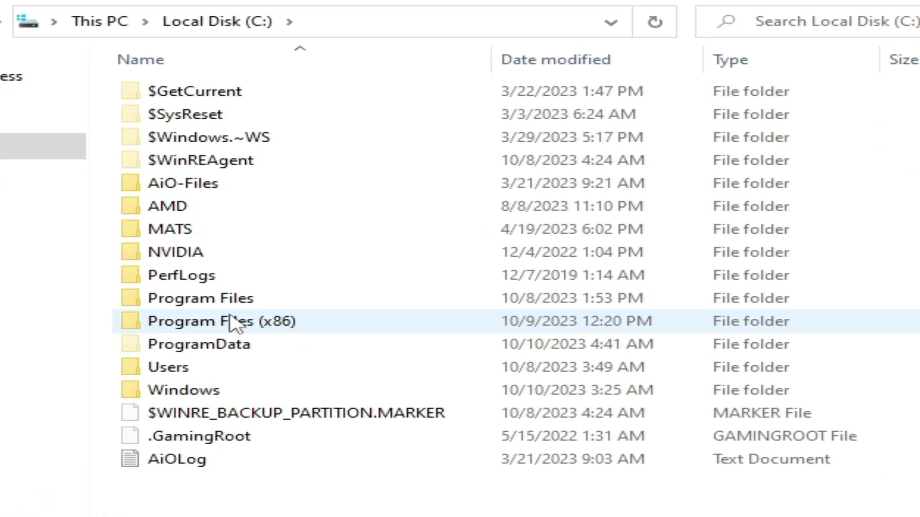
click(206, 263)
double_click(153, 235)
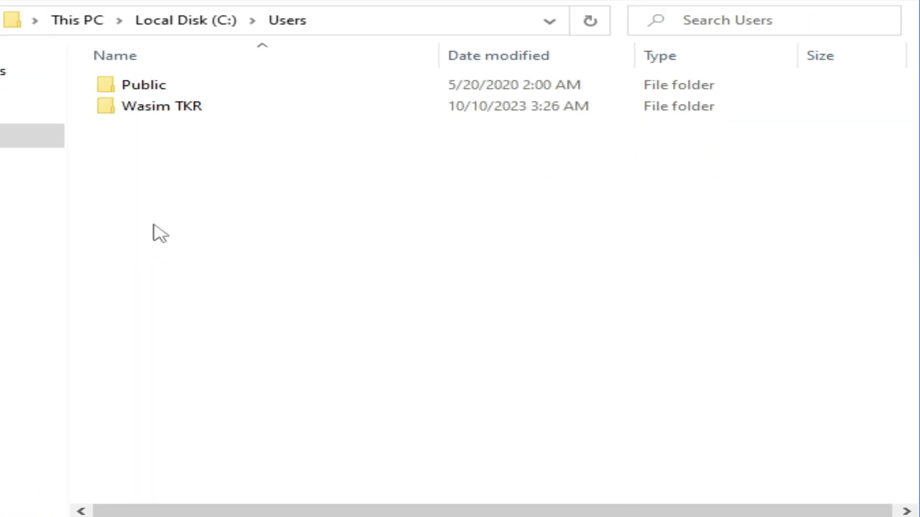
double_click(187, 110)
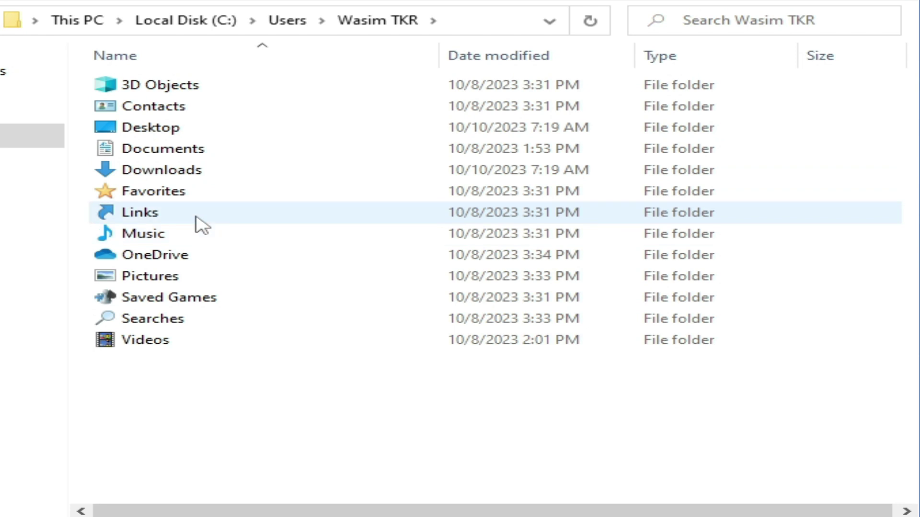
Show hidden items and open AppData\Roaming\yuzu
click(167, 23)
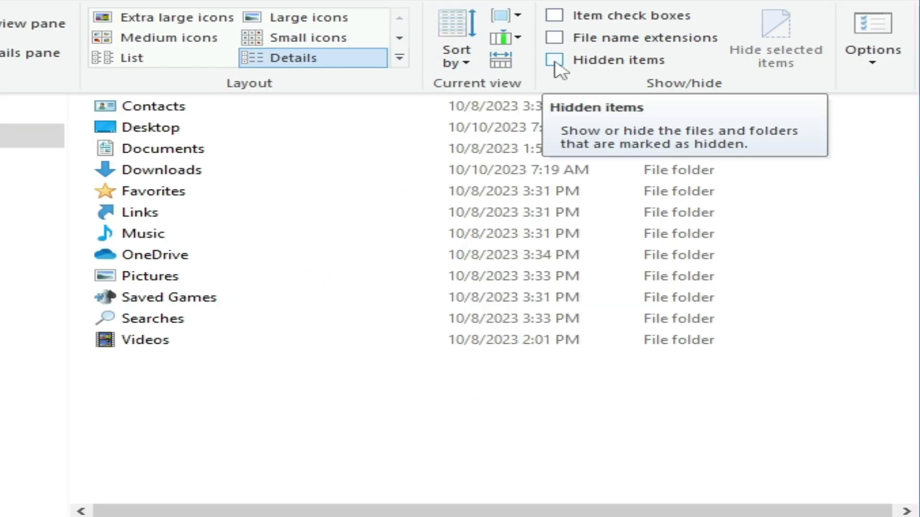
click(554, 60)
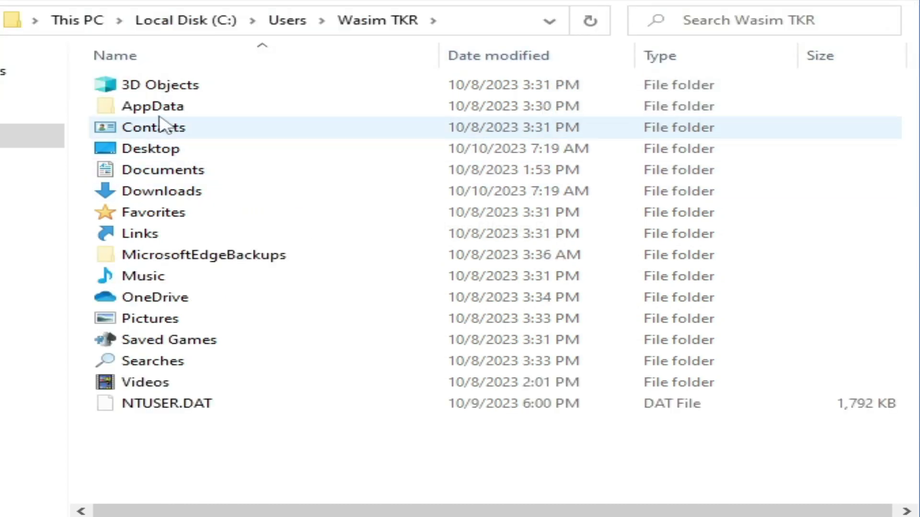
double_click(149, 108)
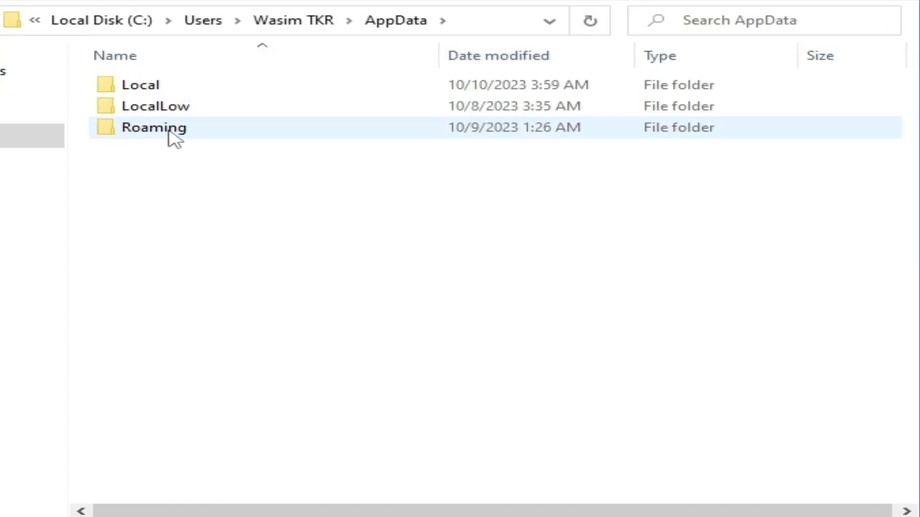
double_click(169, 129)
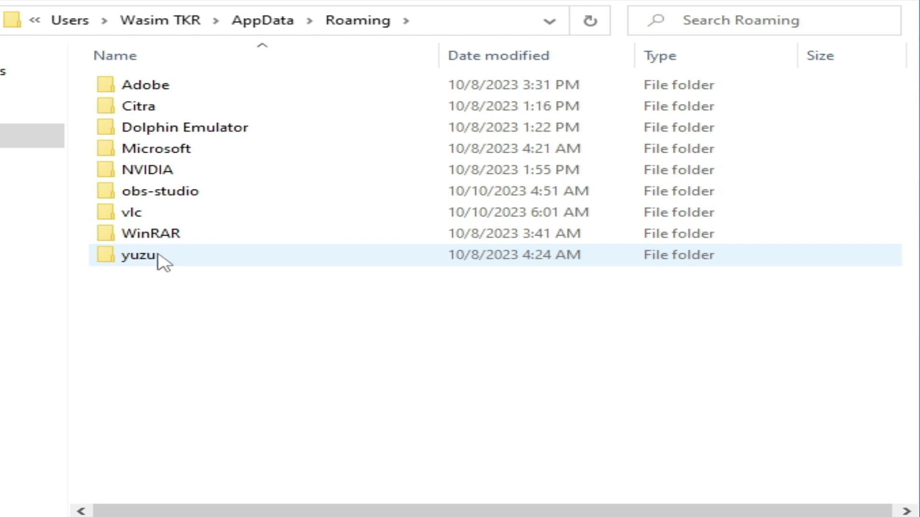
double_click(160, 258)
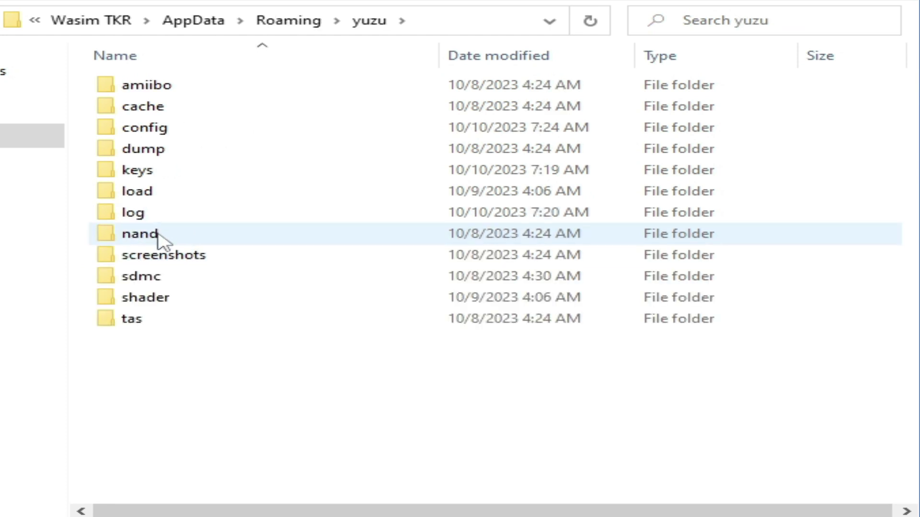
Confirm nand\system\Contents\registered is empty, then return to the system folder
click(159, 238)
double_click(159, 234)
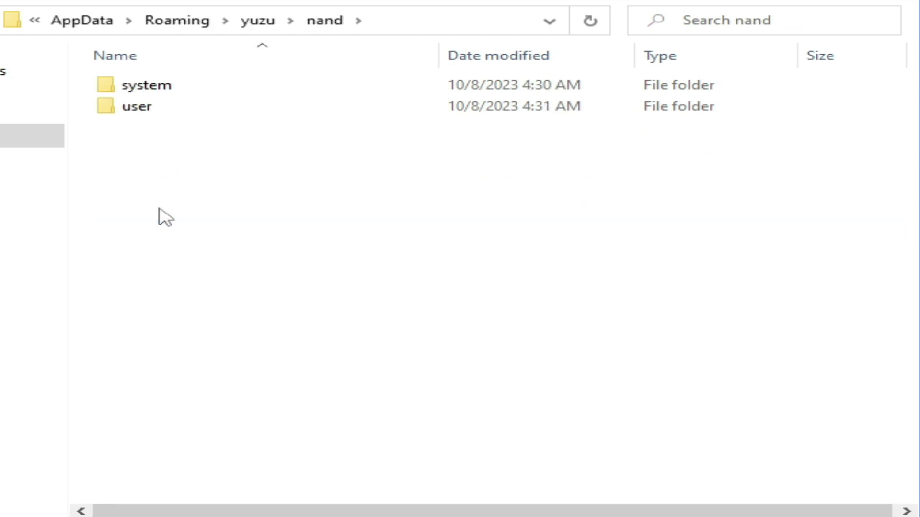
click(167, 90)
double_click(166, 90)
click(167, 91)
double_click(168, 91)
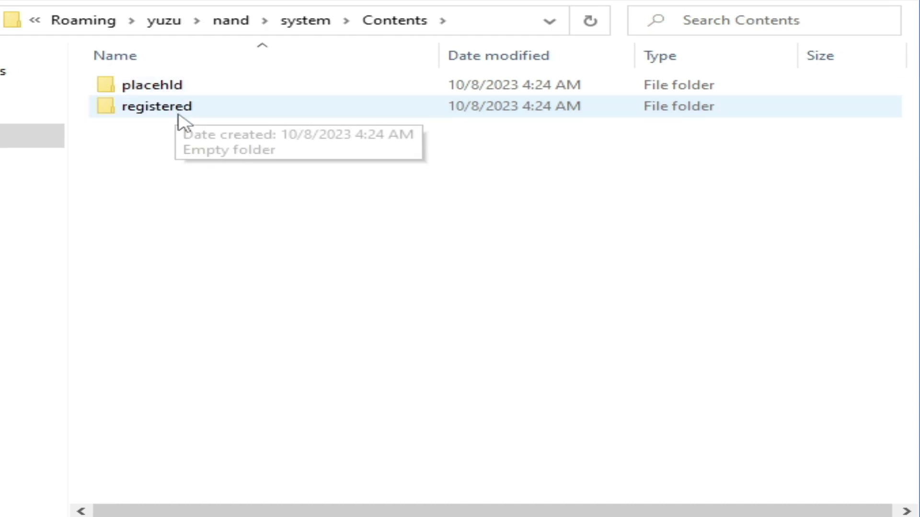
click(185, 116)
double_click(186, 117)
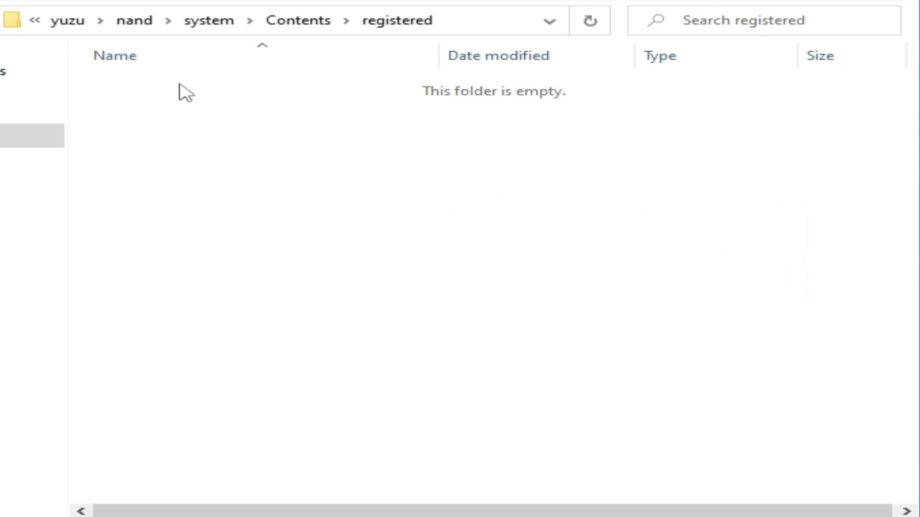
key(alt+Up)
key(alt+Up)
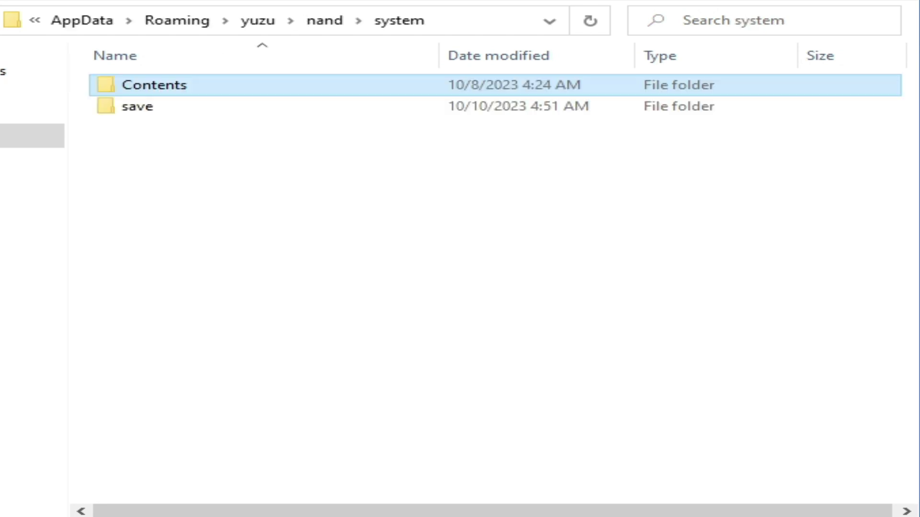
key(alt+Up)
key(alt+Up)
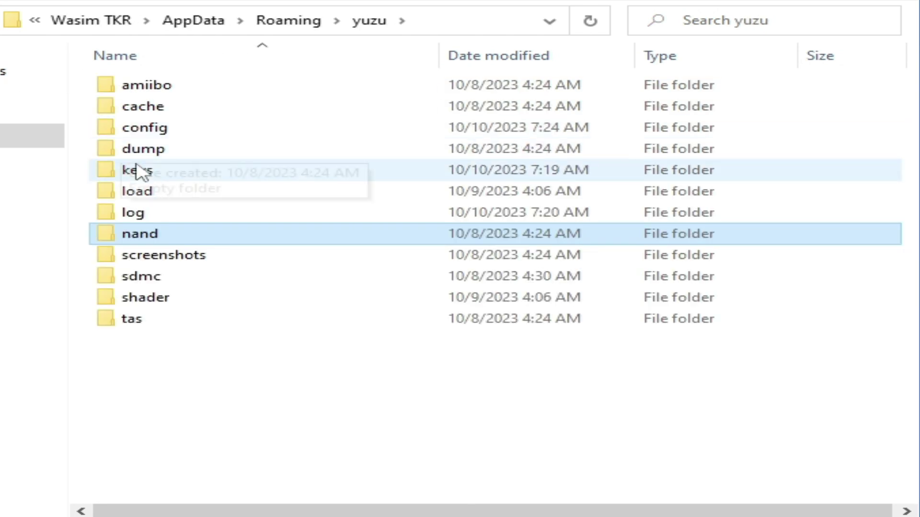
Open yuzu's keys folder and delete title.keys
double_click(141, 169)
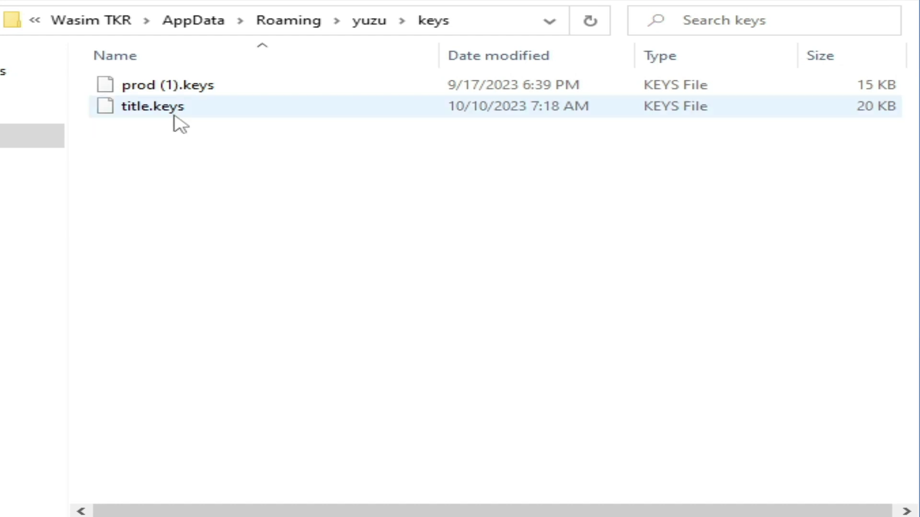
right_click(160, 101)
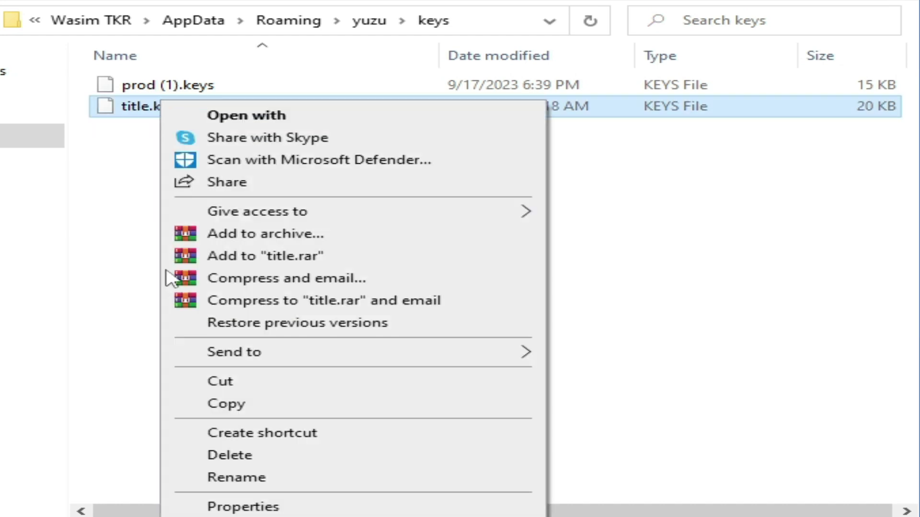
click(208, 456)
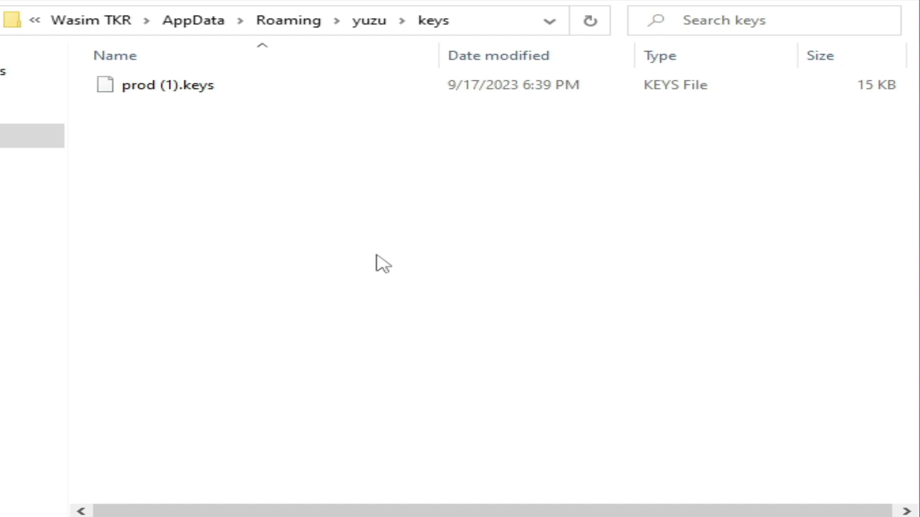
Rename prod (1).keys to 'prod', removing the '(1)' and the extension, and confirm
right_click(197, 90)
click(262, 465)
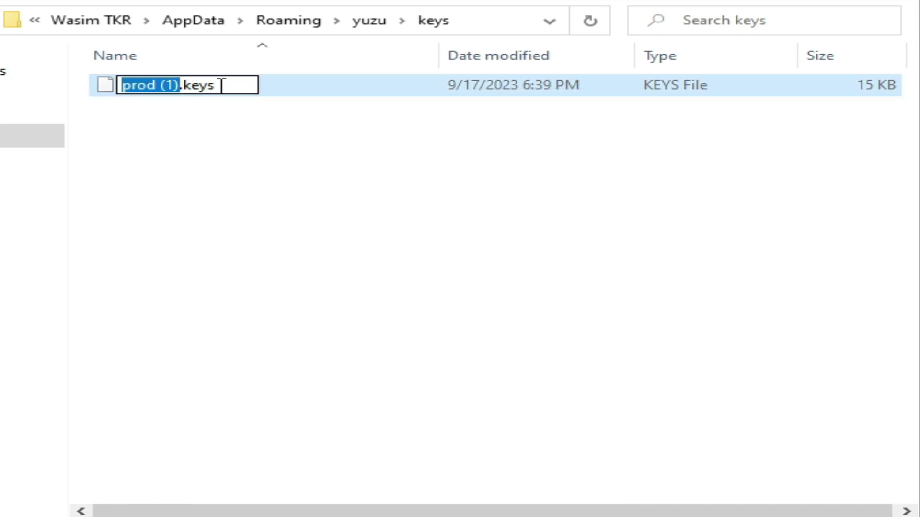
click(216, 91)
key(BackSpace)
key(BackSpace)
key(BackSpace)
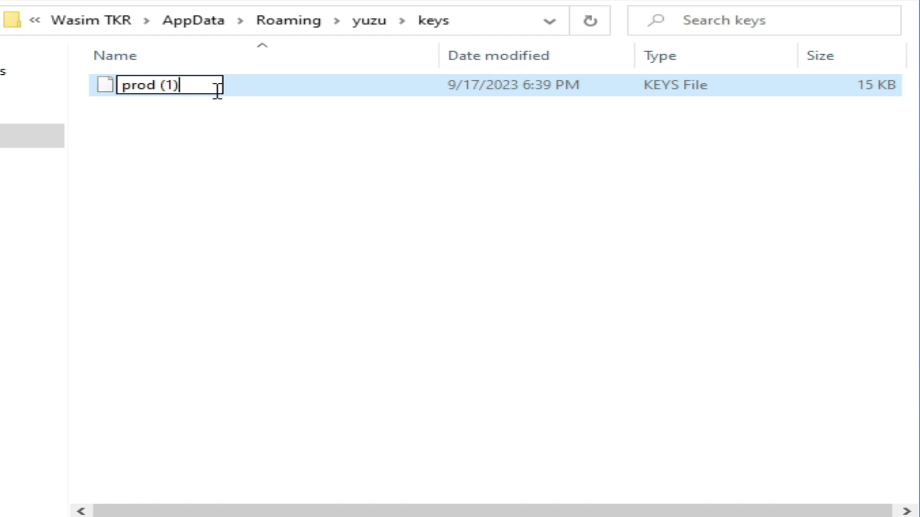
key(BackSpace)
key(BackSpace)
key(BackSpace)
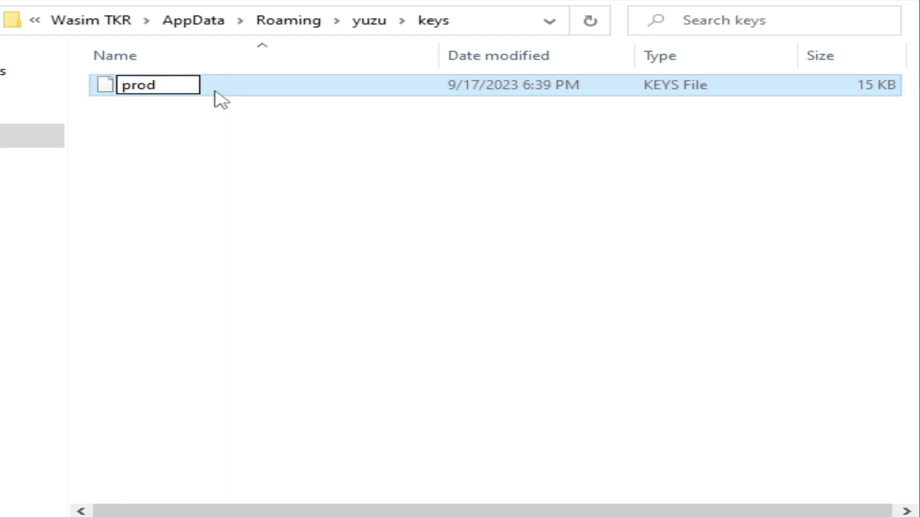
key(Return)
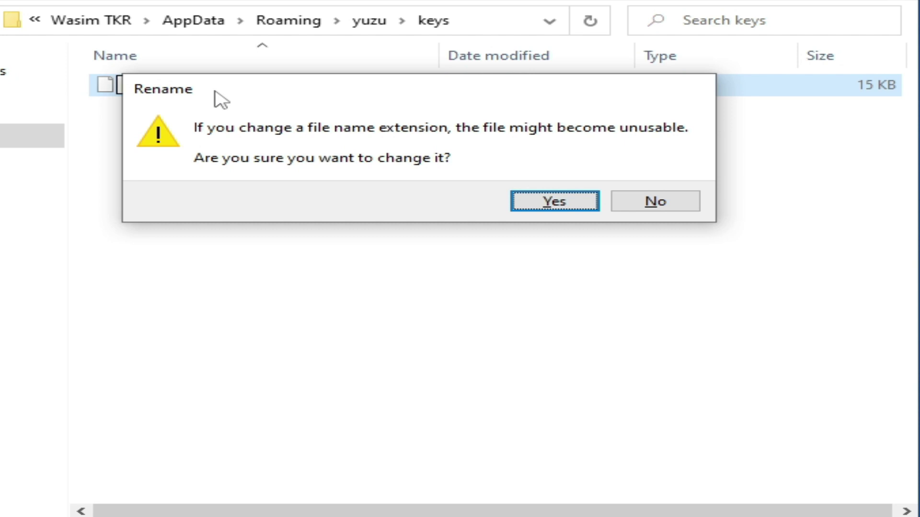
click(530, 200)
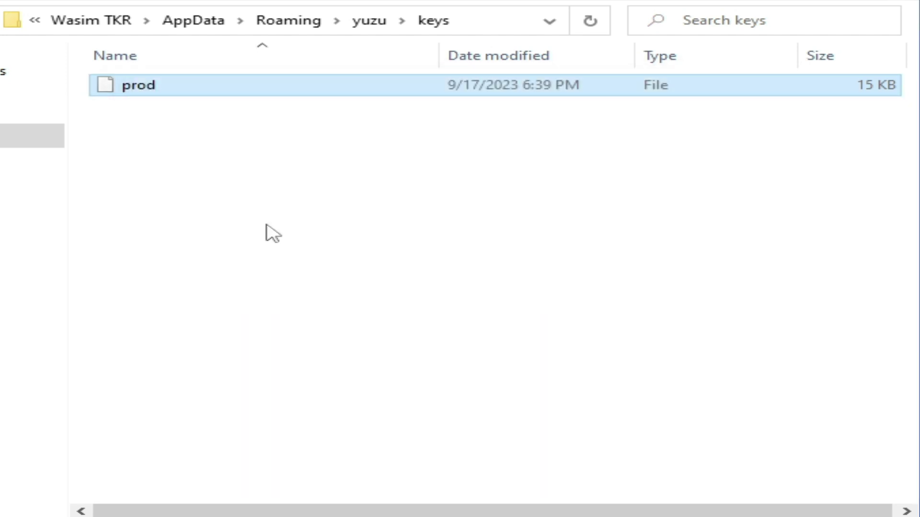
Rename the prod file to prod.keys
right_click(152, 89)
click(228, 466)
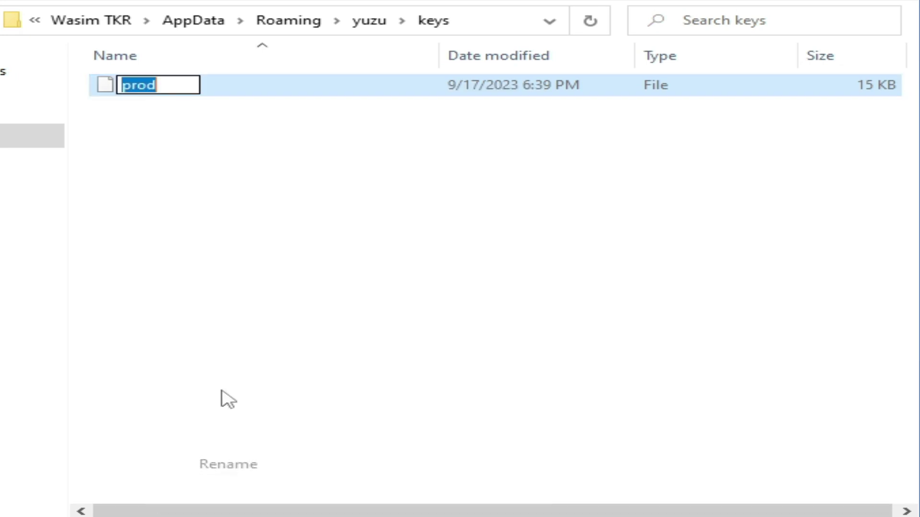
click(173, 86)
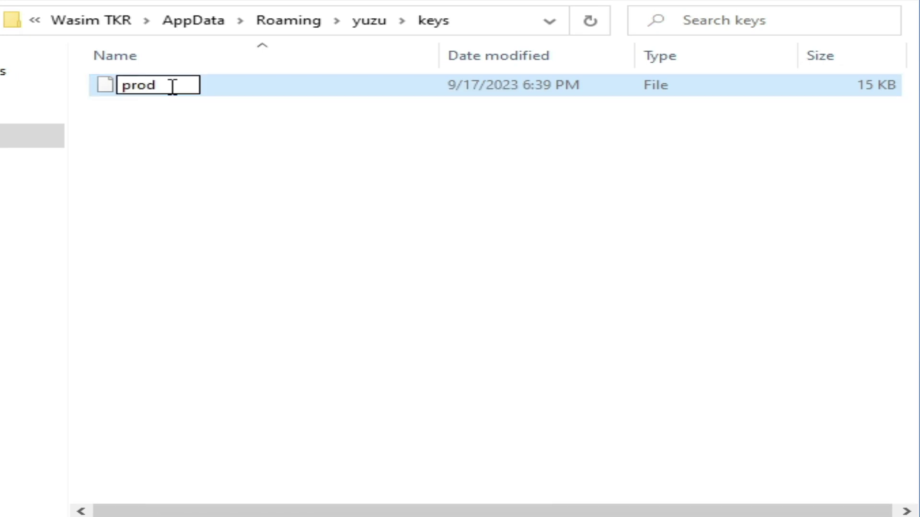
text(.)
text(ke)
text(ys)
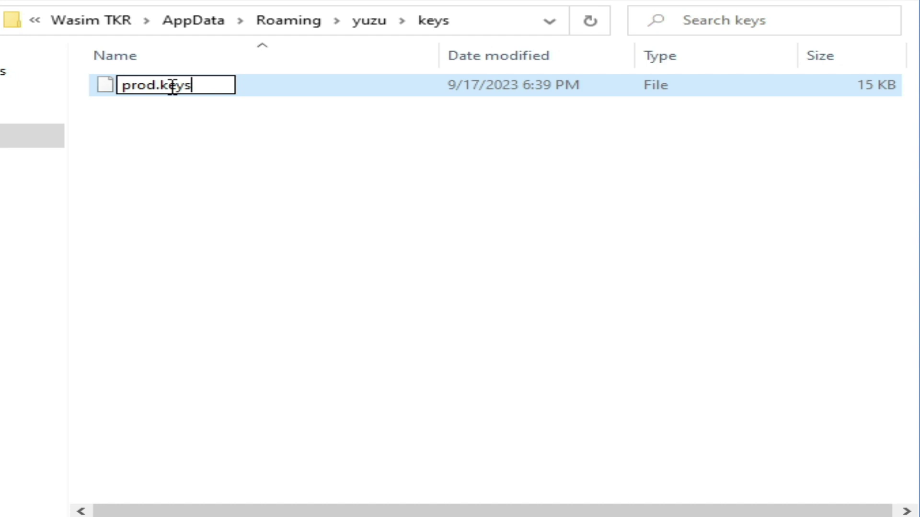
key(Return)
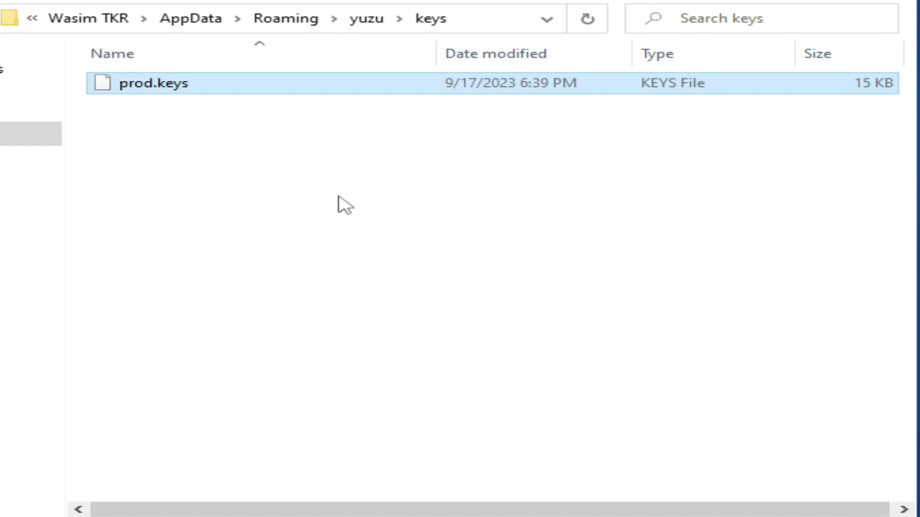
right_click(338, 197)
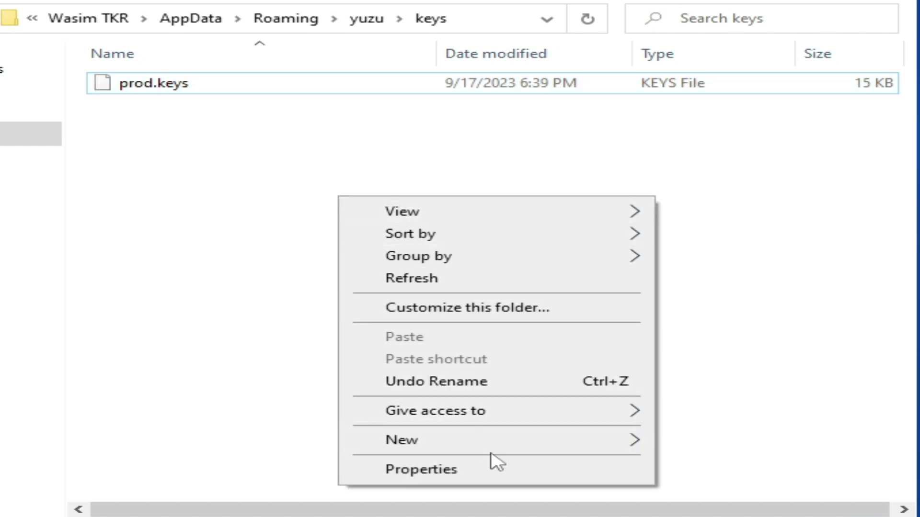
mouse_move(564, 450)
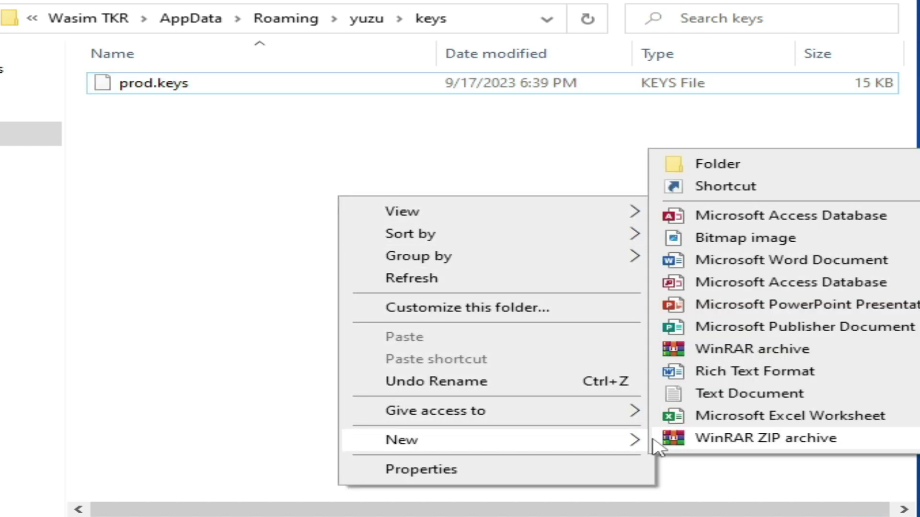
click(722, 394)
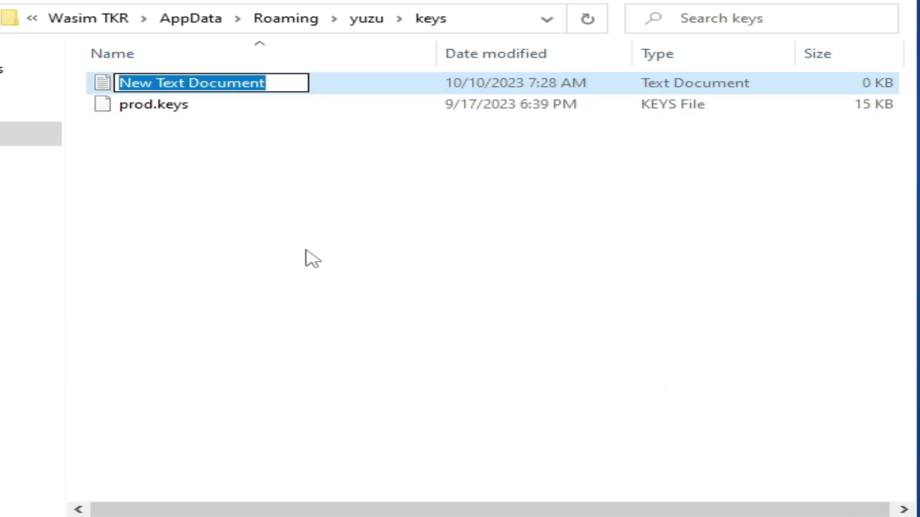
text(pro)
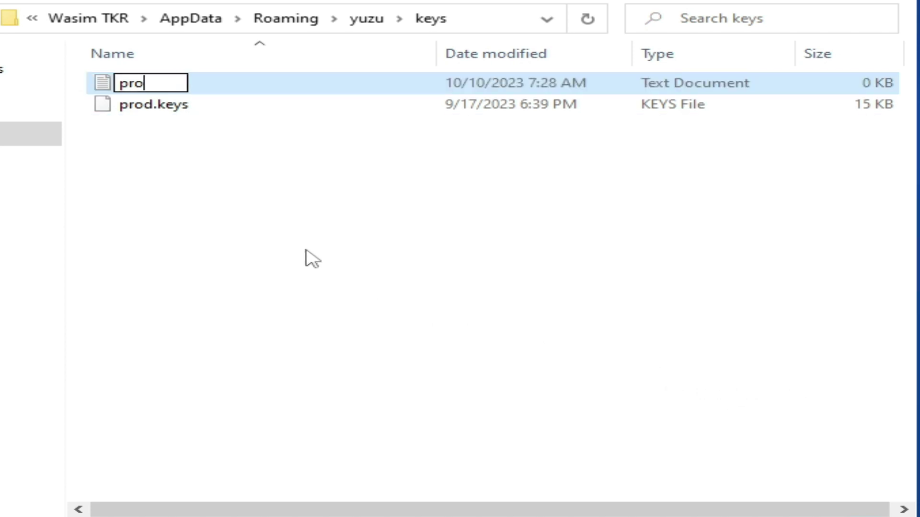
text(d.)
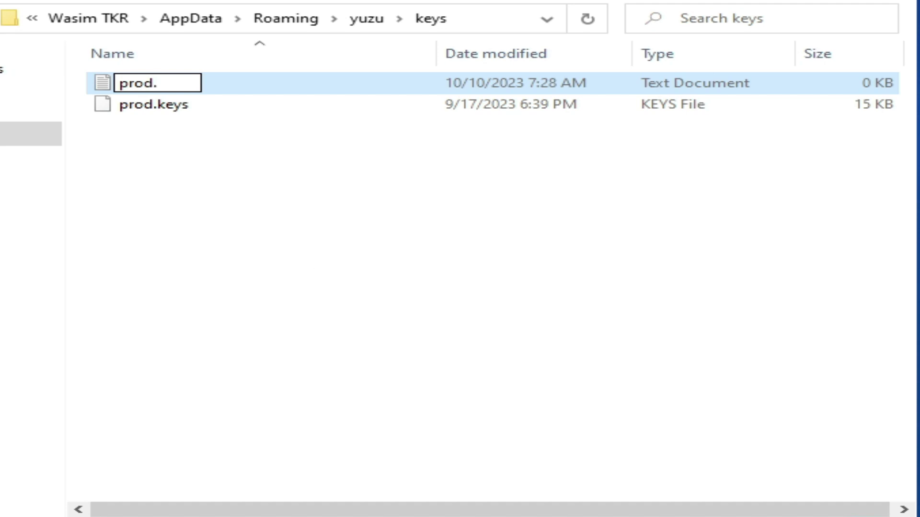
text(keys)
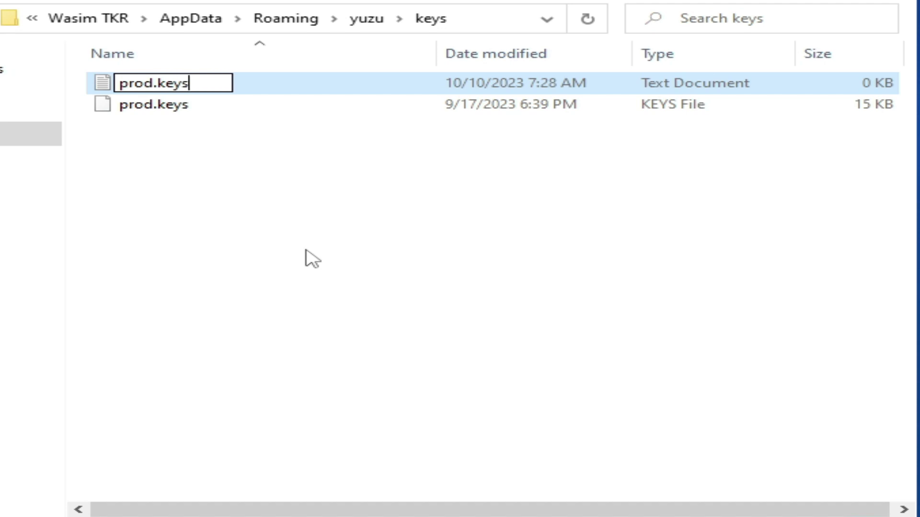
key(Return)
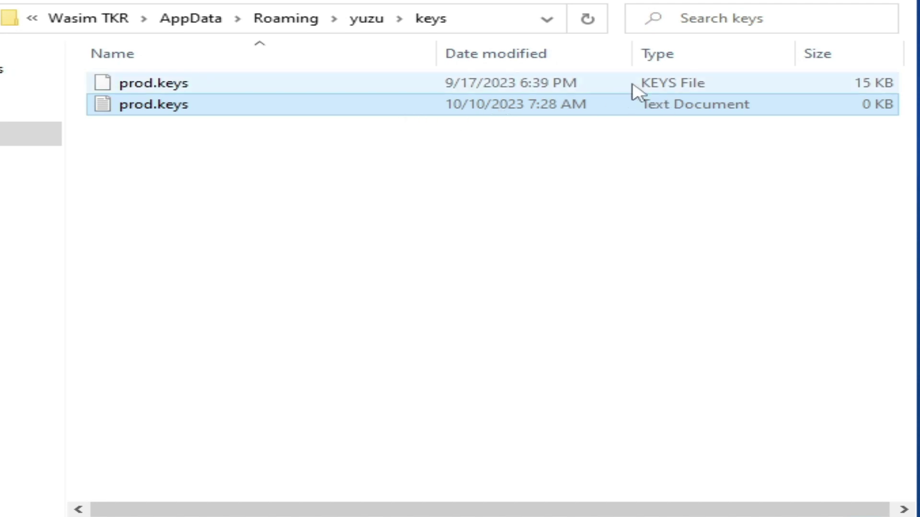
right_click(144, 110)
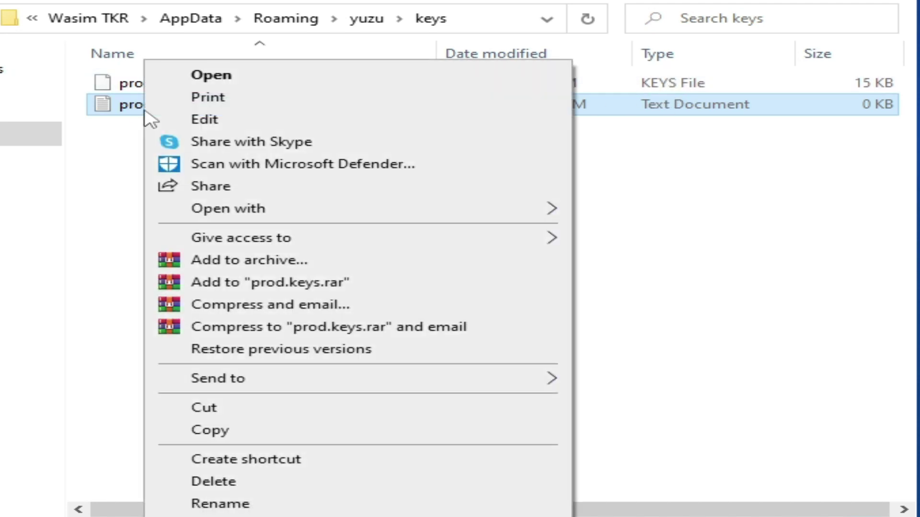
click(229, 480)
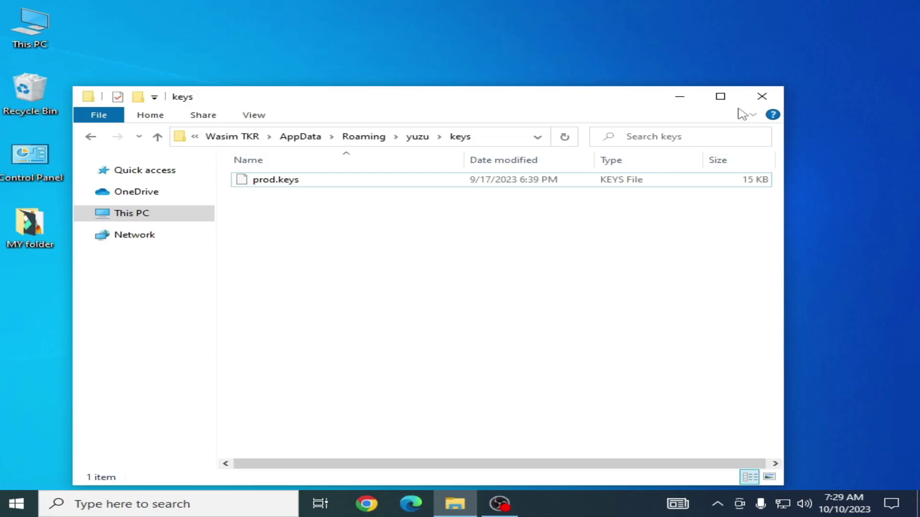
Close the keys folder window and relaunch yuzu from its desktop shortcut
click(759, 95)
right_click(458, 231)
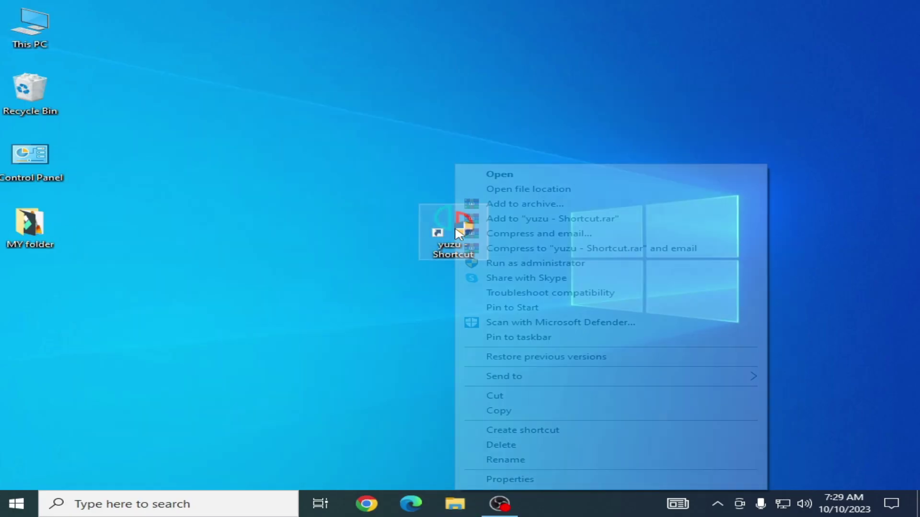
click(496, 175)
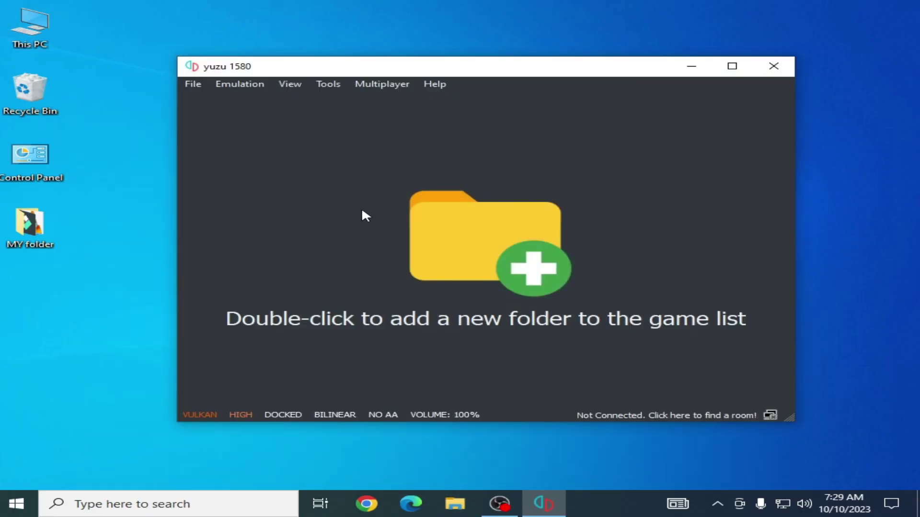
Load New Super Mario Bros. U Deluxe.nsp with File > Load File
click(194, 85)
click(240, 126)
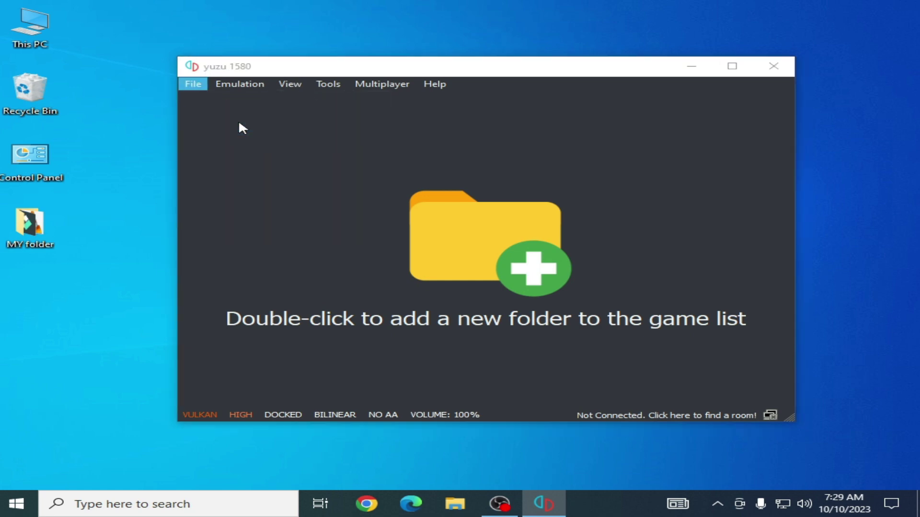
double_click(422, 178)
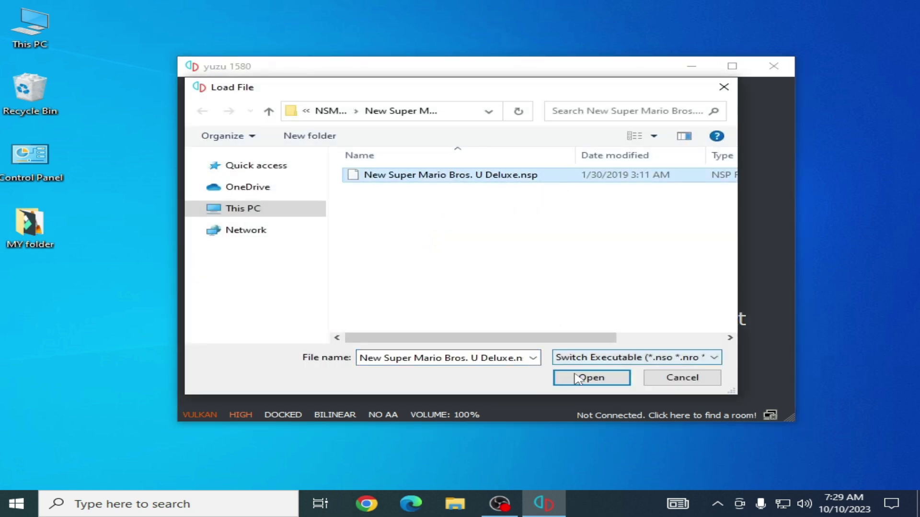